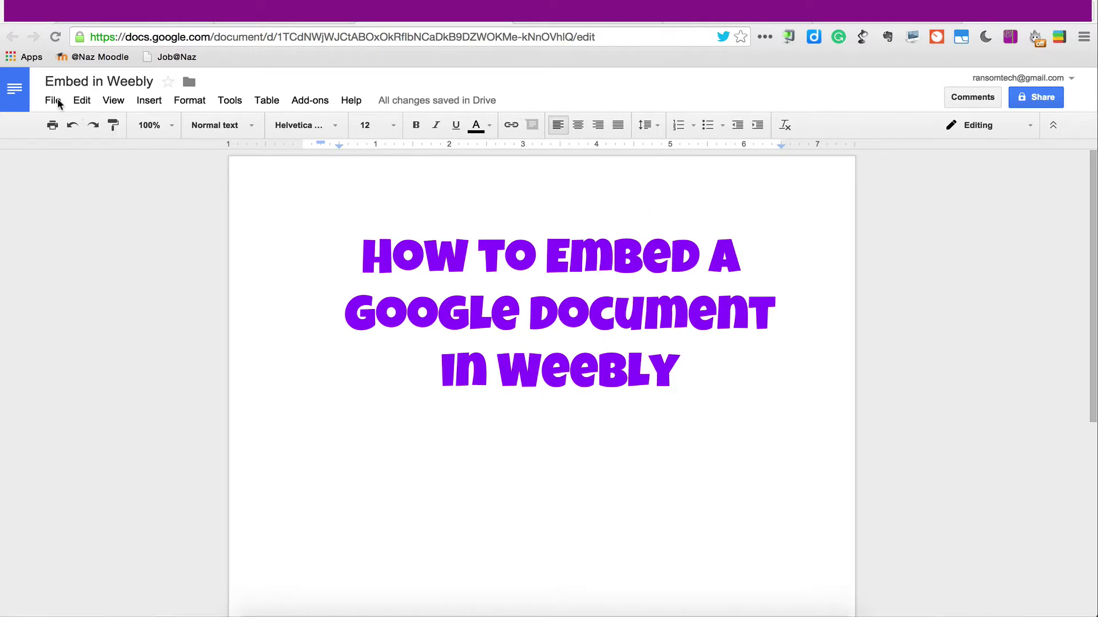
# - Publish the 'Embed in Weebly' Google Doc to the web via the Embed tab to get its iframe code
pyautogui.click(54, 101)
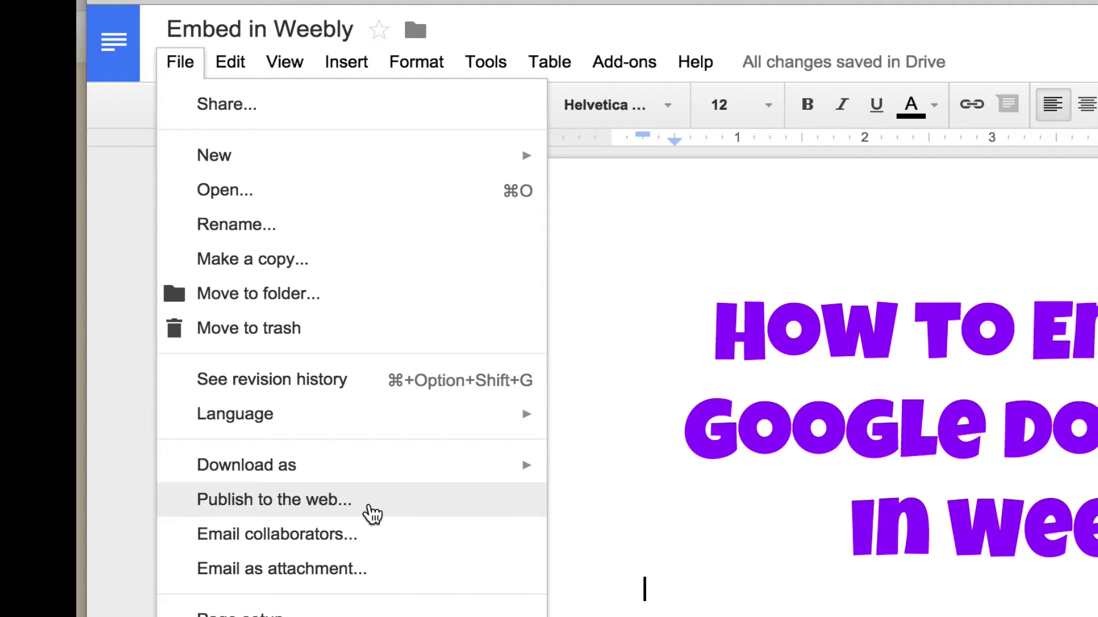
pyautogui.click(369, 505)
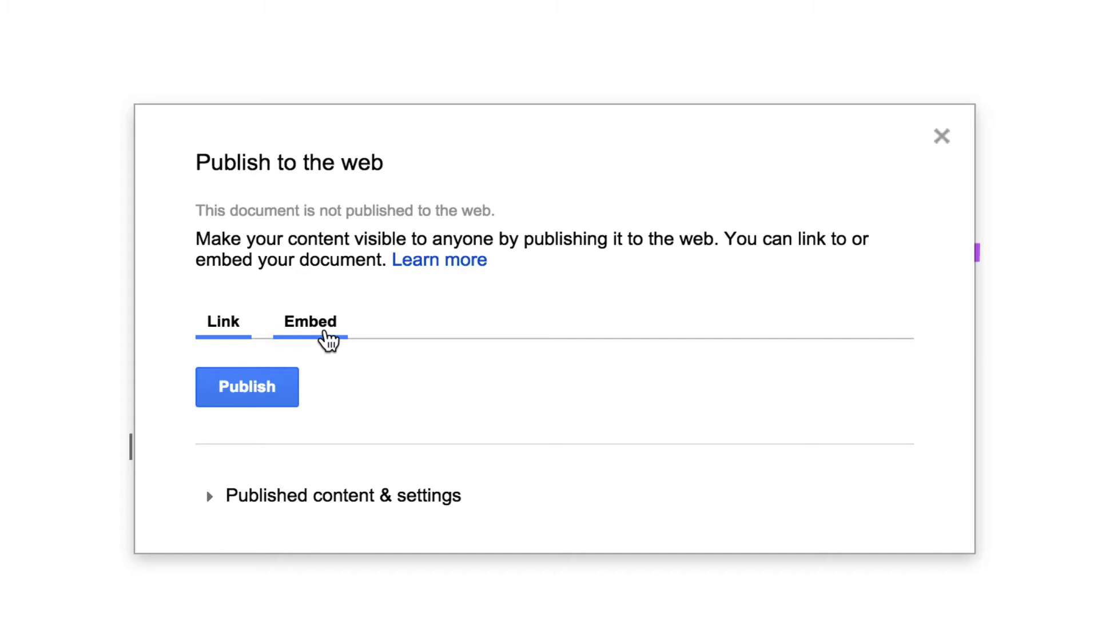
pyautogui.click(322, 332)
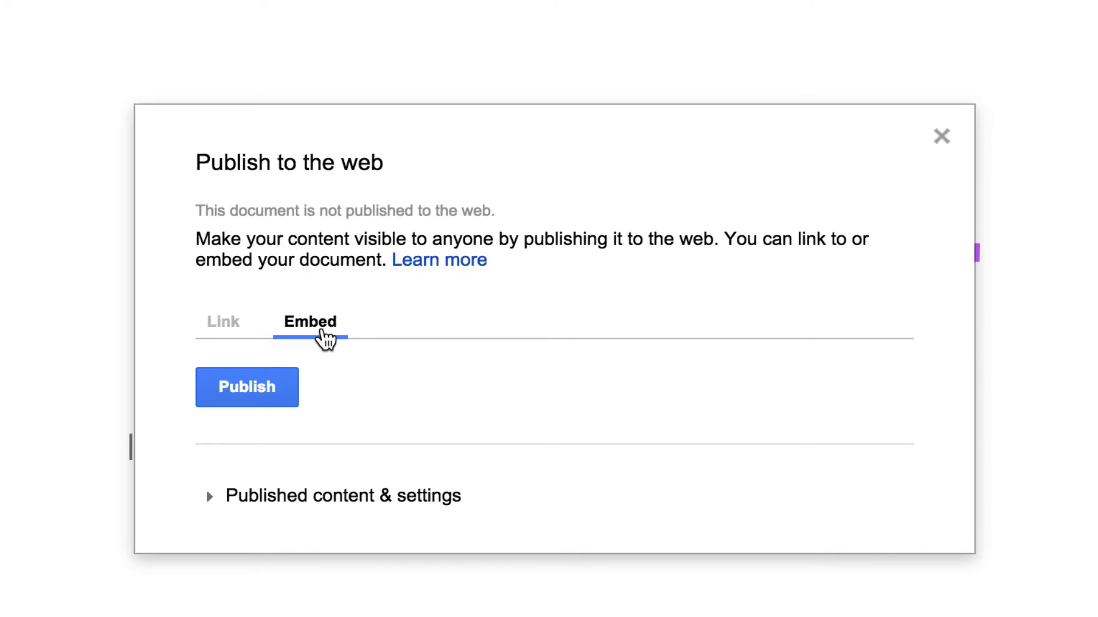
pyautogui.click(244, 399)
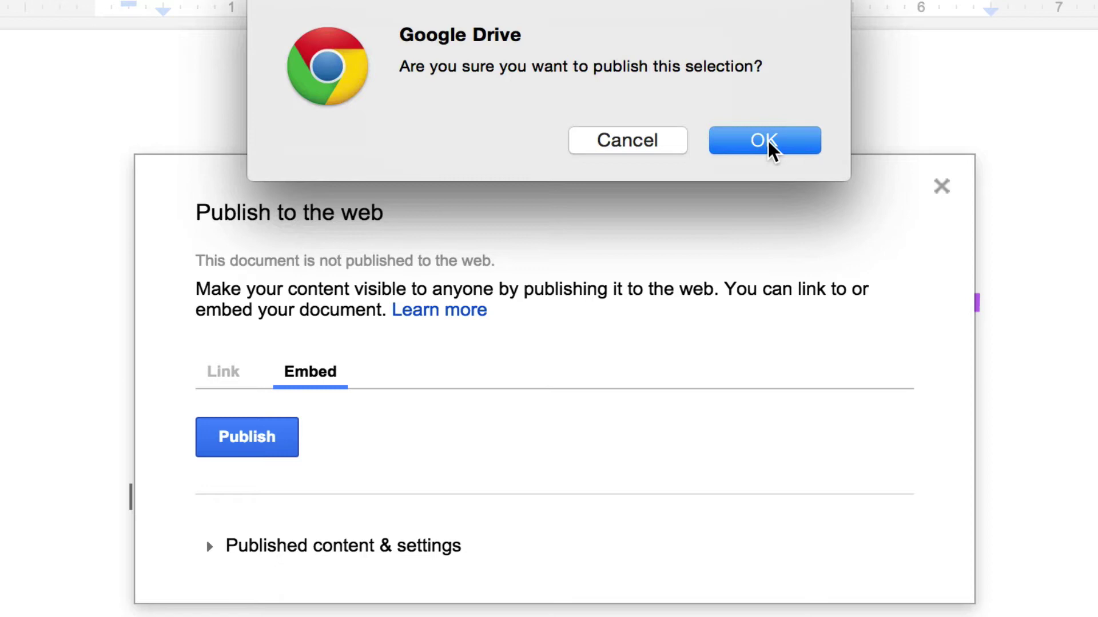
pyautogui.click(782, 144)
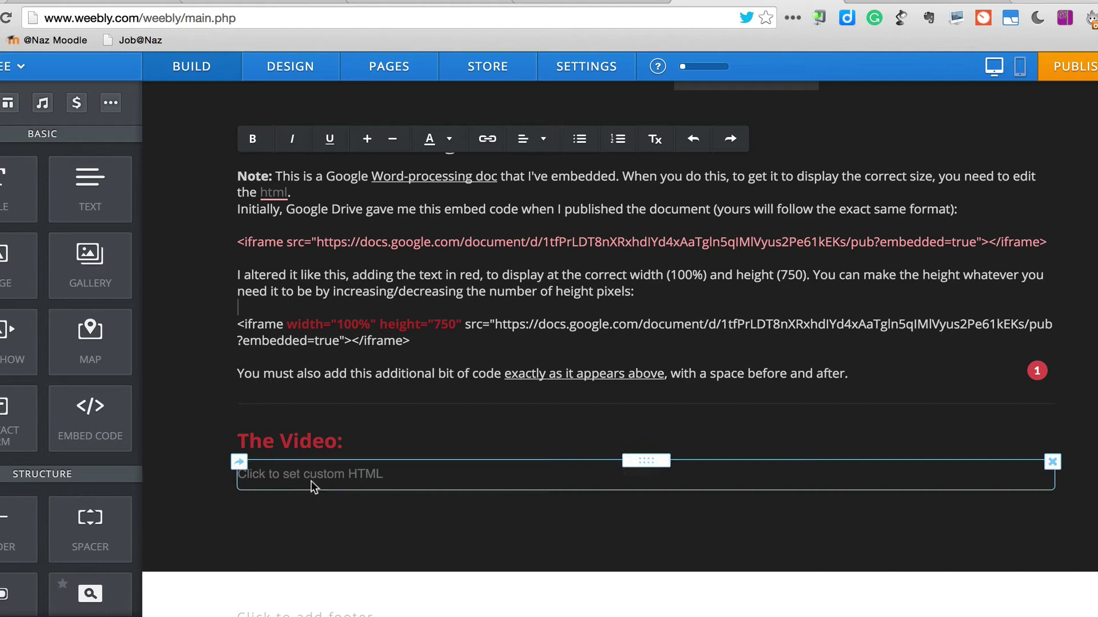
# - Drop a new Embed Code element below the note paragraph, just above 'The Video:' heading
pyautogui.moveTo(311, 482)
pyautogui.mouseDown()
pyautogui.moveTo(343, 493)
pyautogui.moveTo(338, 423)
pyautogui.moveTo(320, 487)
pyautogui.mouseUp()
pyautogui.moveTo(307, 478); pyautogui.dragTo(596, 302)
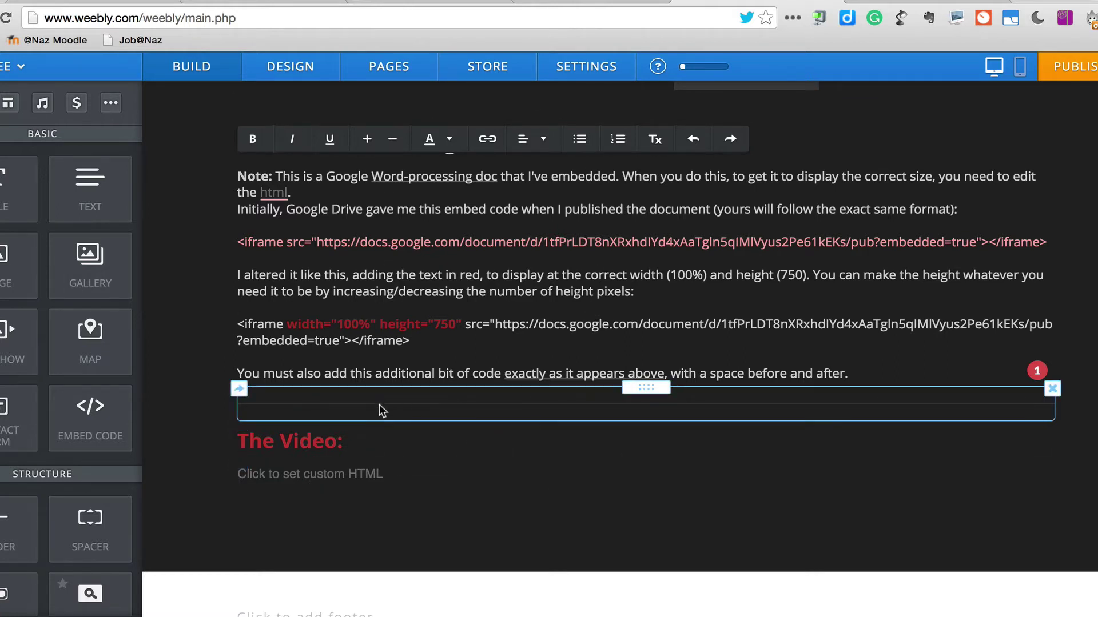
pyautogui.click(607, 307)
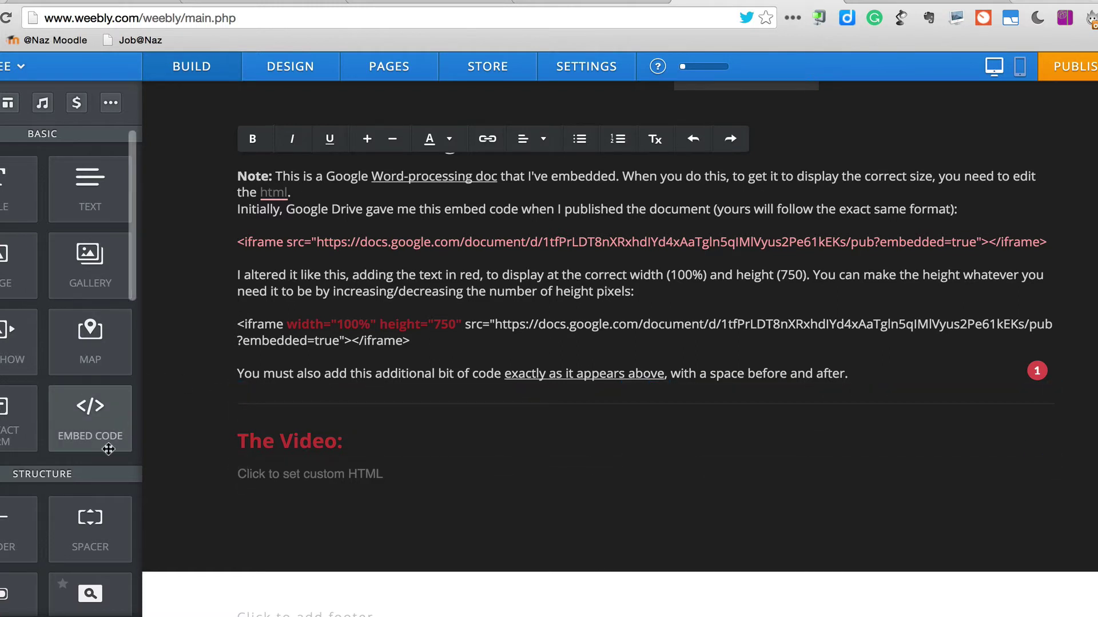
pyautogui.moveTo(90, 430); pyautogui.dragTo(267, 389)
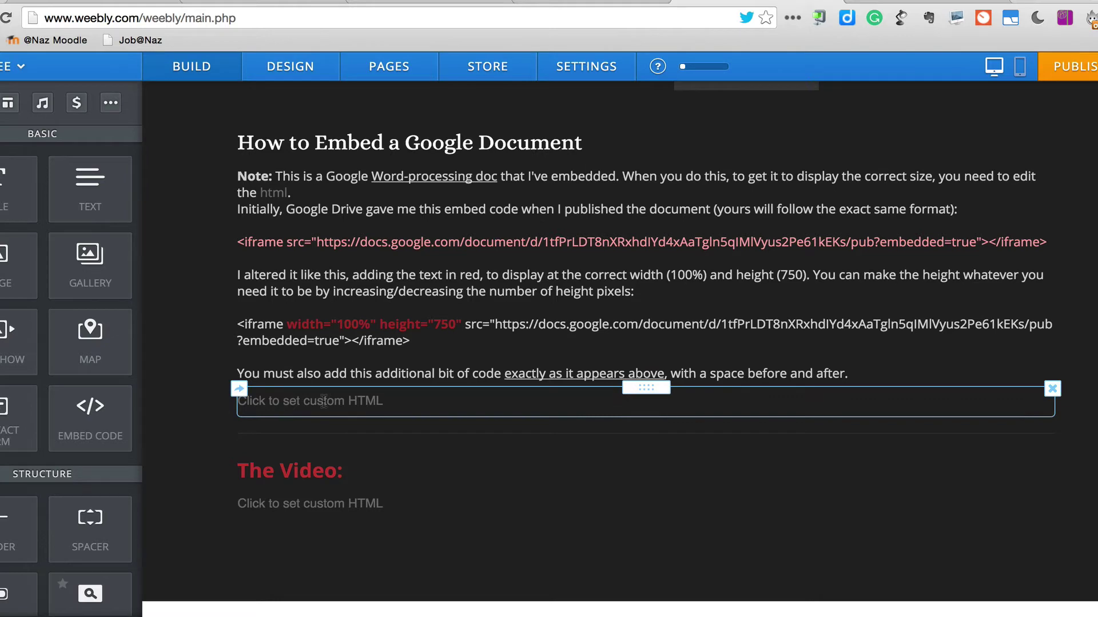
# - Replace the new element's placeholder HTML with the pasted Google Doc iframe code and apply it
pyautogui.click(324, 401)
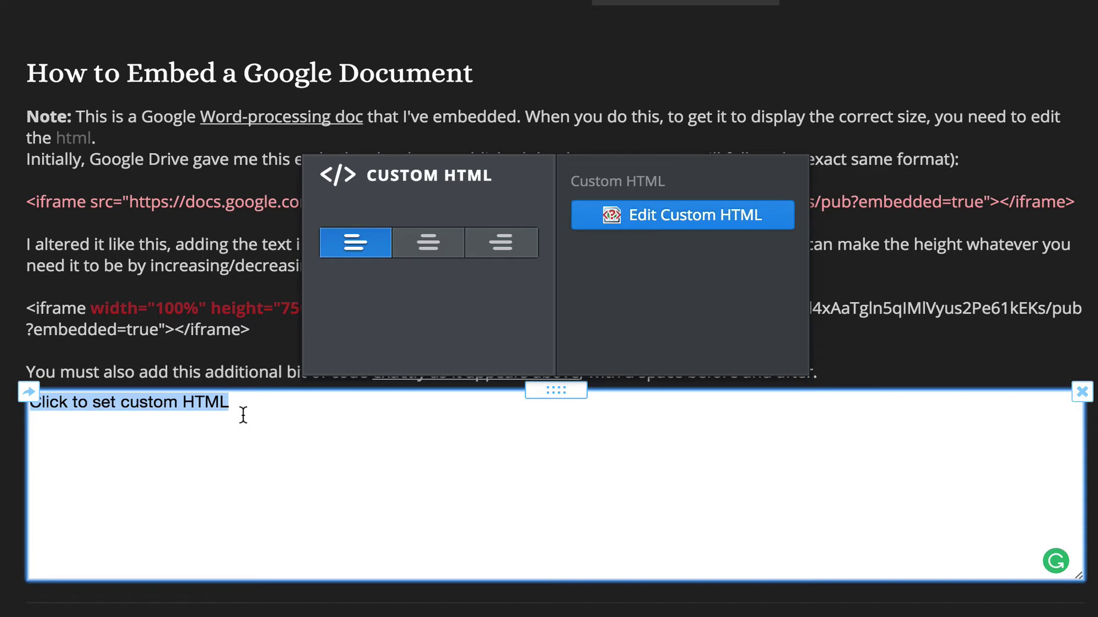
pyautogui.press('BackSpace')
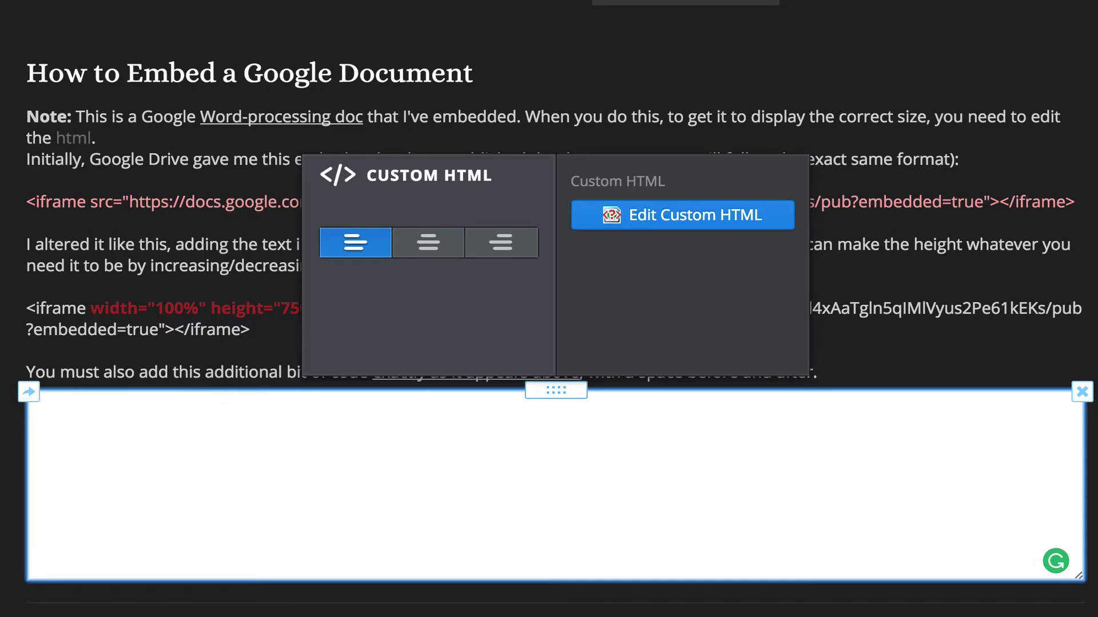
pyautogui.write('<iframe src="https://docs.google.com/document/d/1TCdNWjWJCtABOxOkRflbNCaDkB9DZWOKMe-kNnOVhlQ/pub?embedded=true"></iframe>')
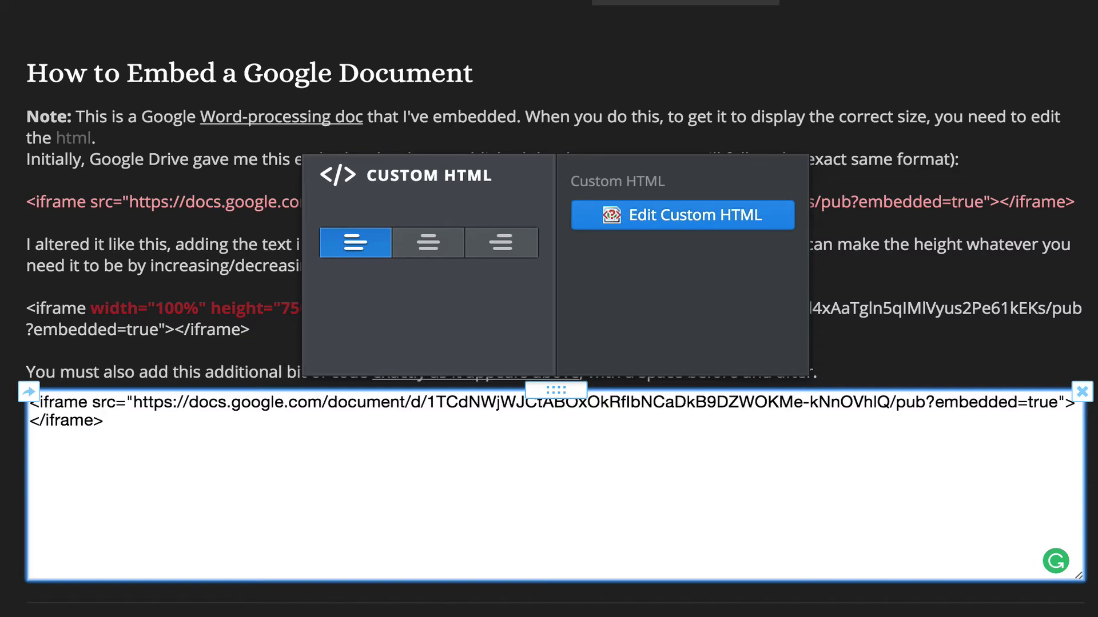
pyautogui.click(1, 504)
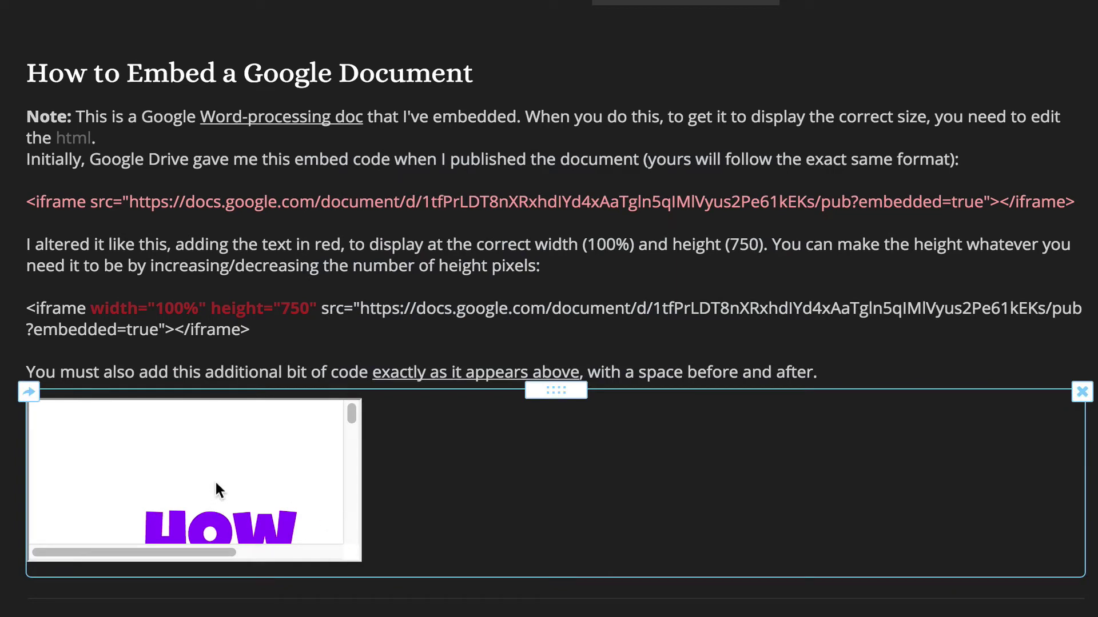
pyautogui.scroll(-3, 215, 486)
pyautogui.scroll(5, 220, 485)
pyautogui.scroll(-1, 264, 540)
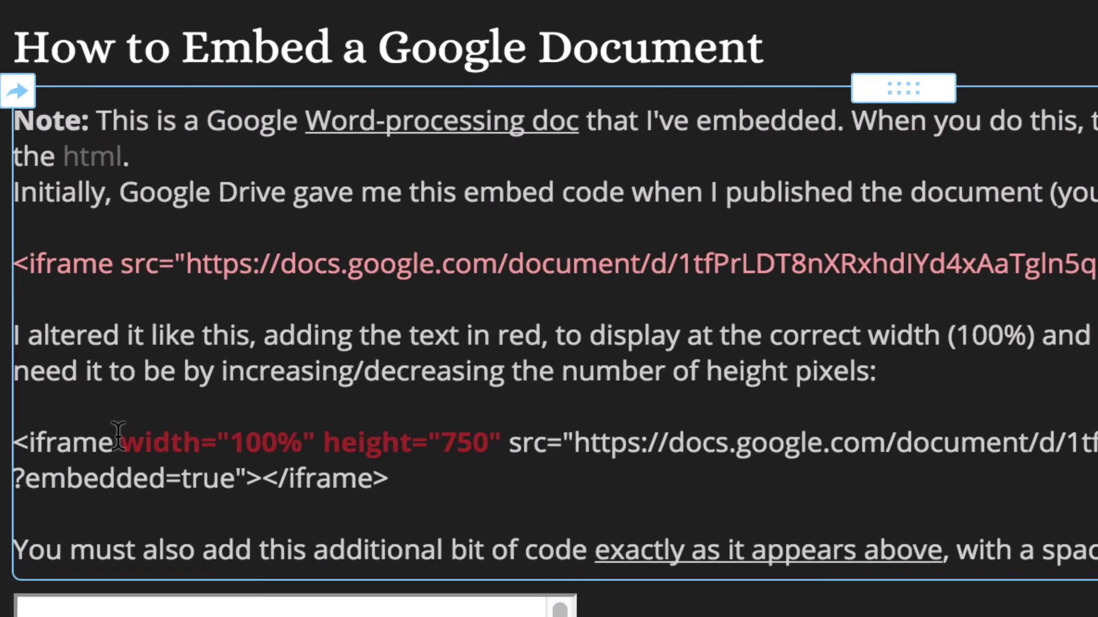
# - Select the red width="100%" height="750" text in the note's sample code for copying
pyautogui.click(90, 434)
pyautogui.moveTo(91, 433); pyautogui.dragTo(319, 423)
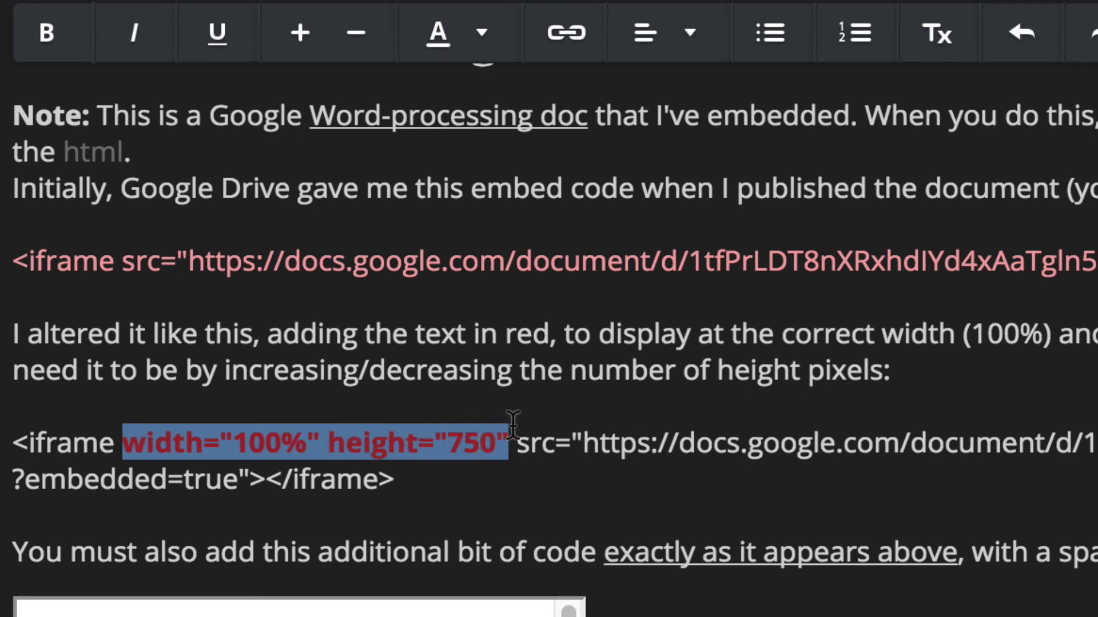
pyautogui.click(520, 462)
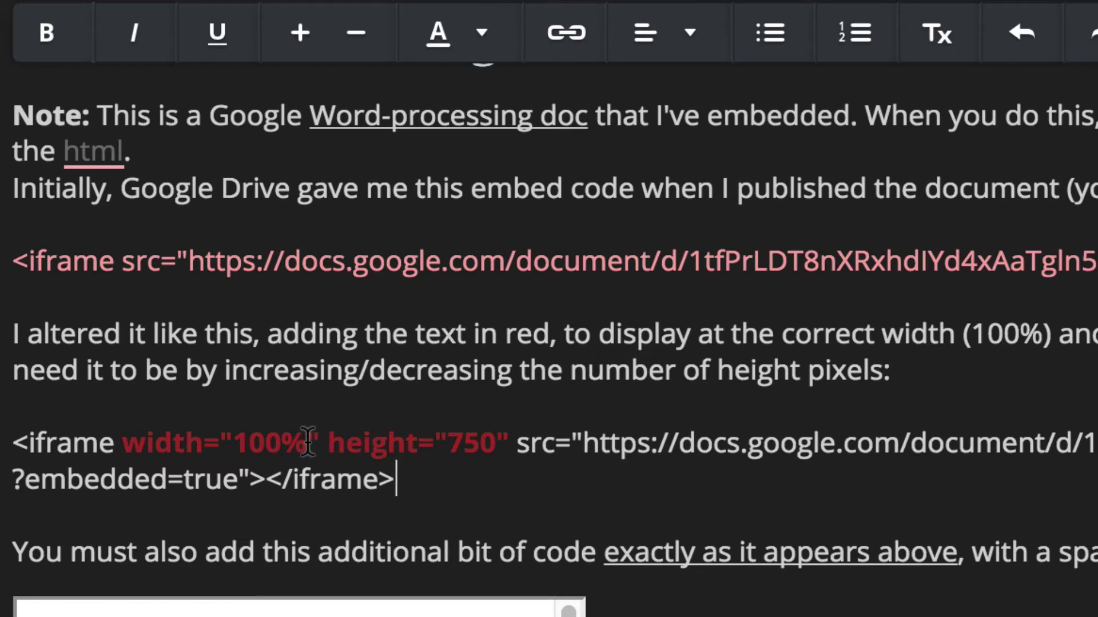
pyautogui.moveTo(309, 443); pyautogui.dragTo(235, 449)
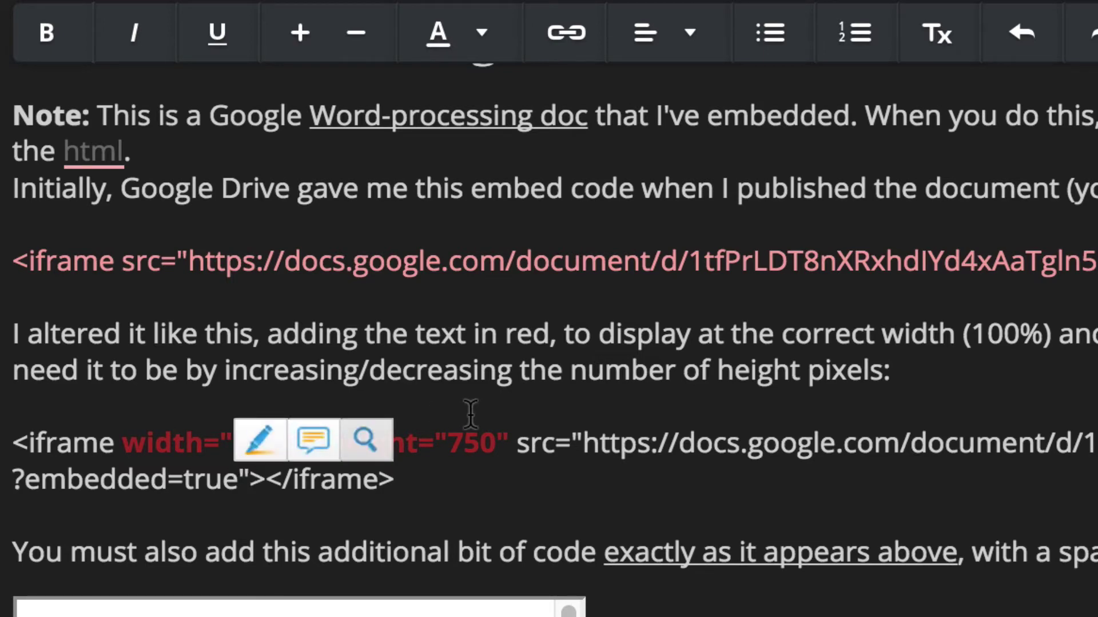
pyautogui.click(497, 444)
pyautogui.moveTo(449, 443); pyautogui.dragTo(498, 444)
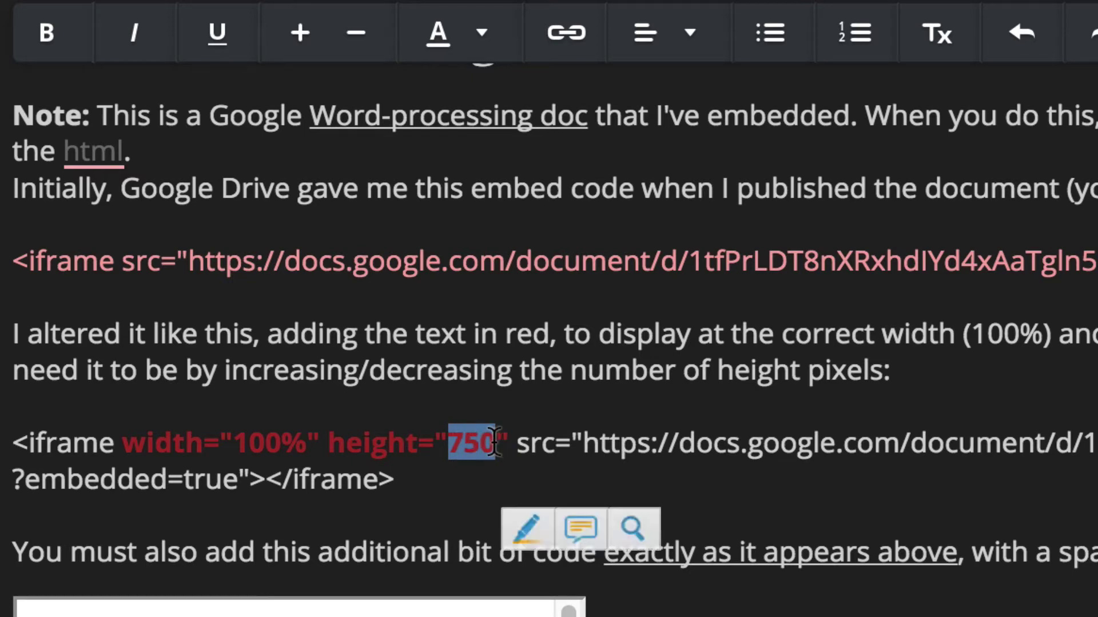
pyautogui.click(505, 444)
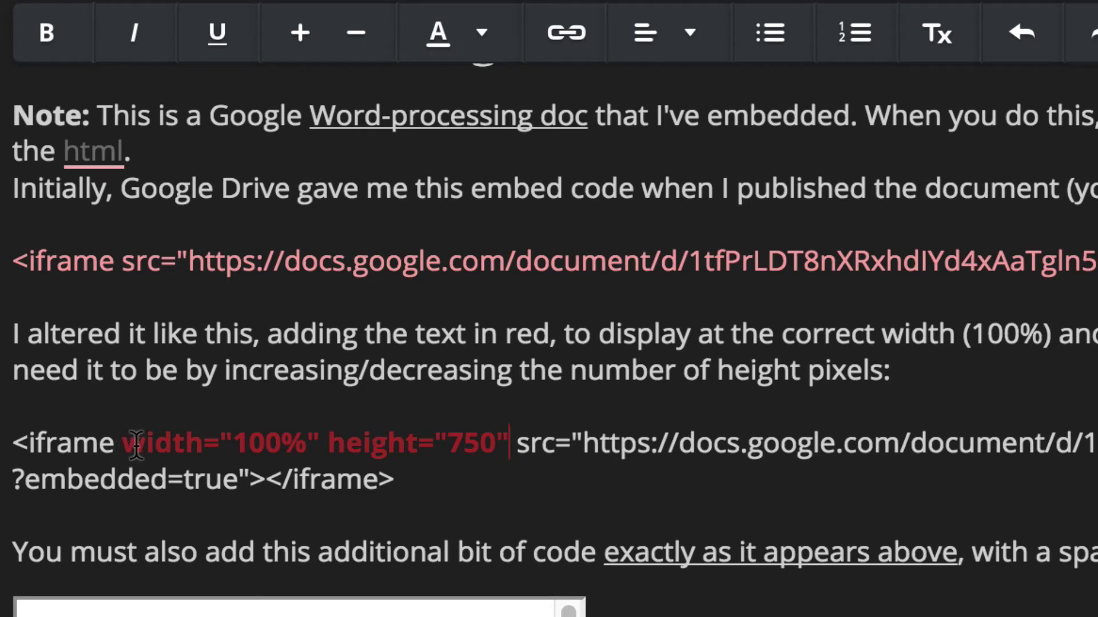
pyautogui.click(221, 444)
pyautogui.moveTo(123, 445); pyautogui.dragTo(507, 445)
pyautogui.hotkey('ctrl', 'c')
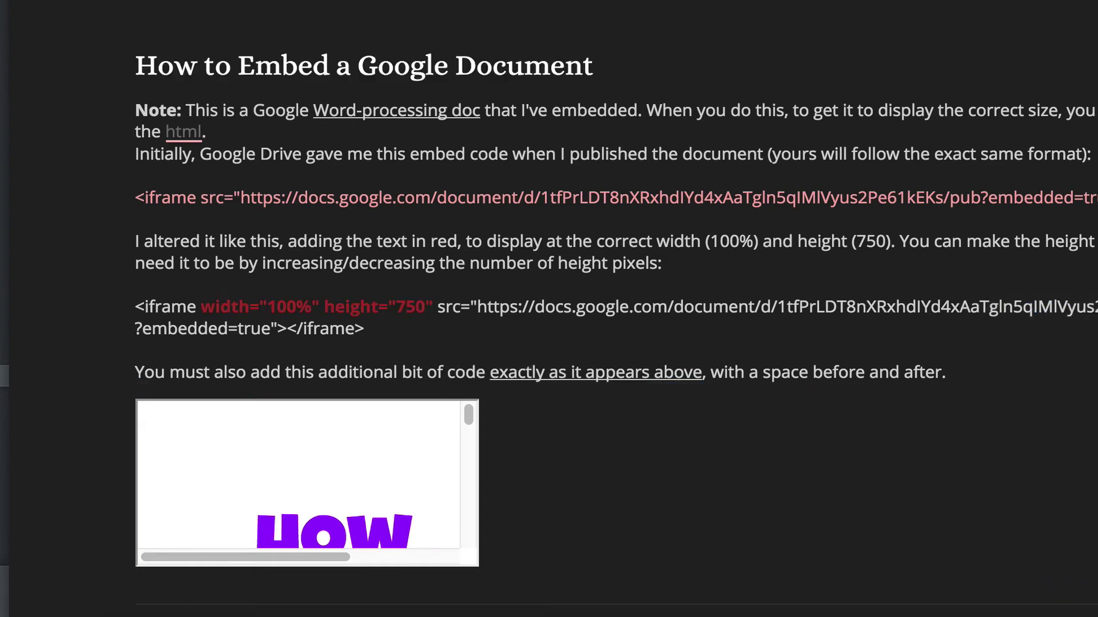
# - Paste width="100%" height="750" right after '<iframe ' in the embed block's code
pyautogui.click(660, 480)
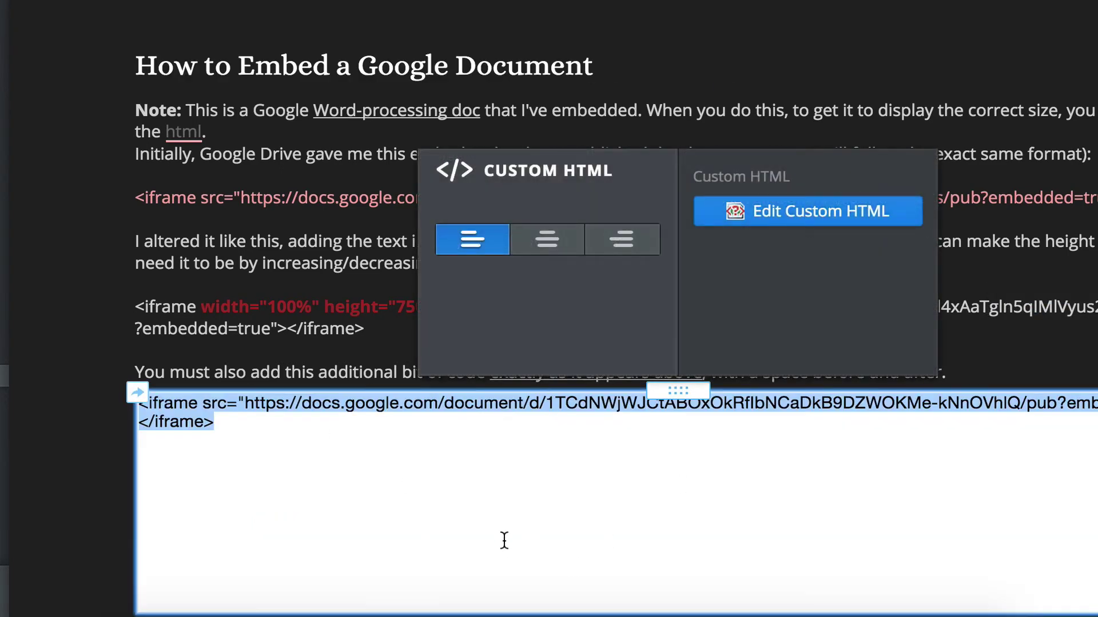
pyautogui.click(275, 433)
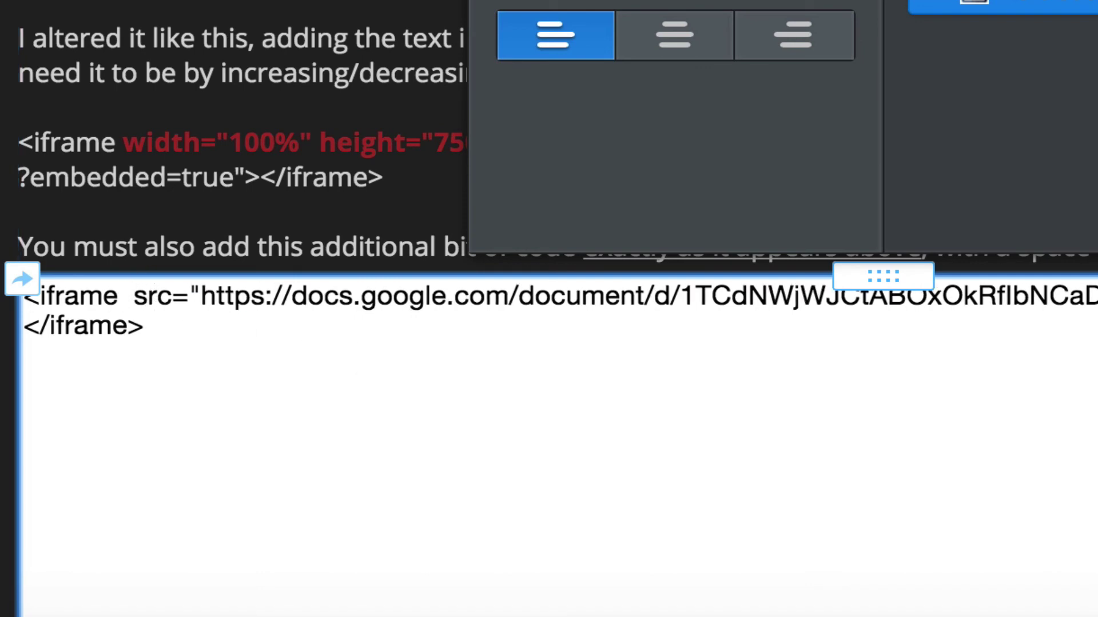
pyautogui.hotkey('ctrl', 'v')
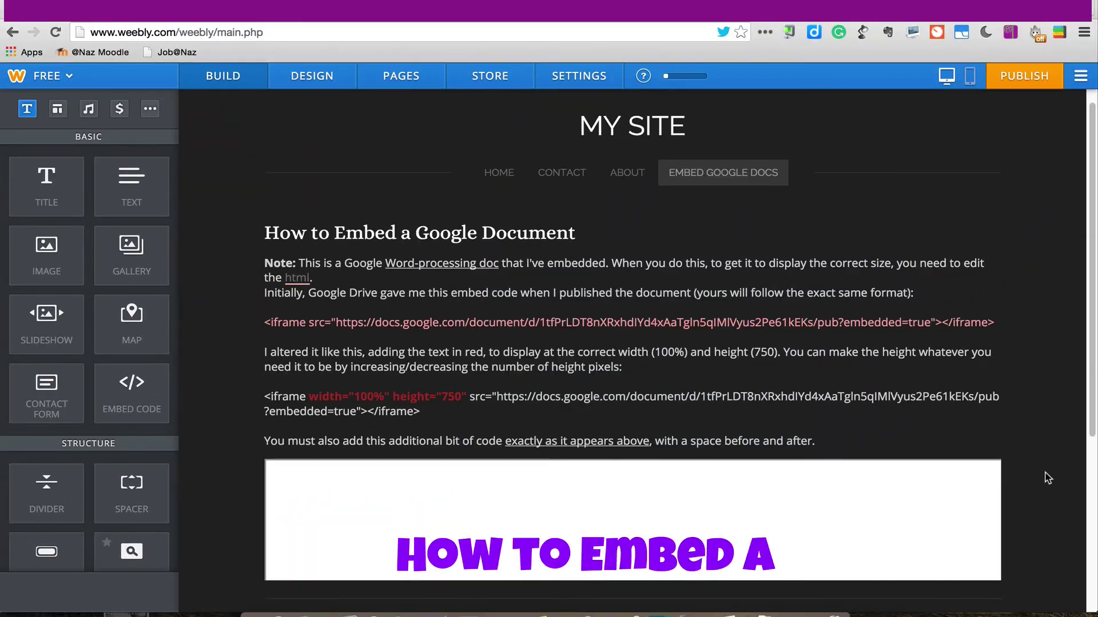
pyautogui.scroll(-7, 1047, 477)
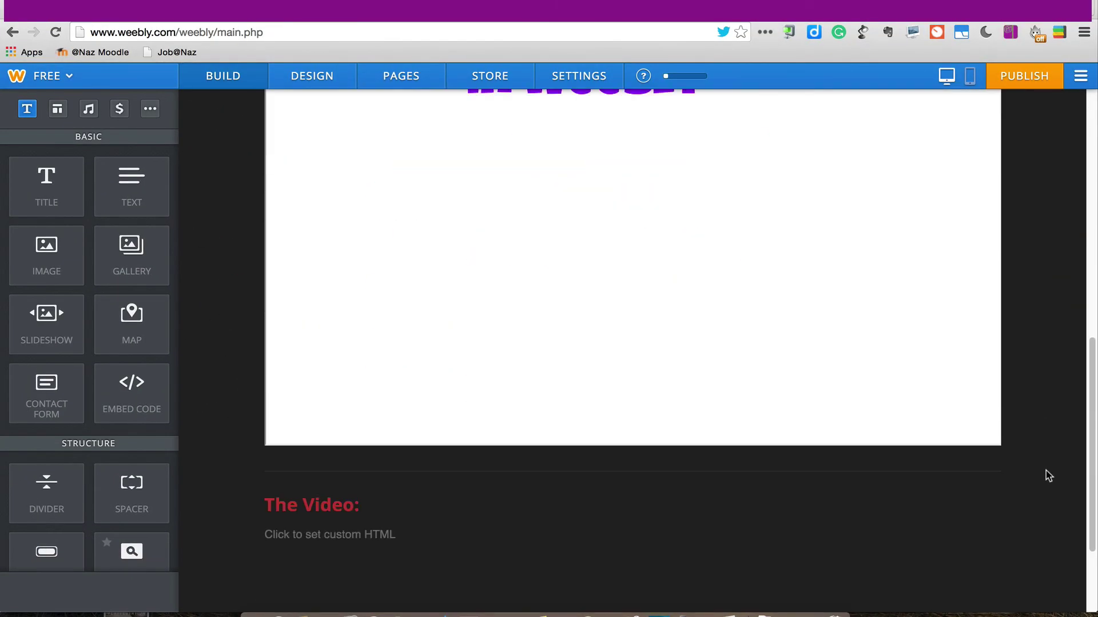
pyautogui.scroll(4, 1049, 473)
pyautogui.scroll(5, 627, 443)
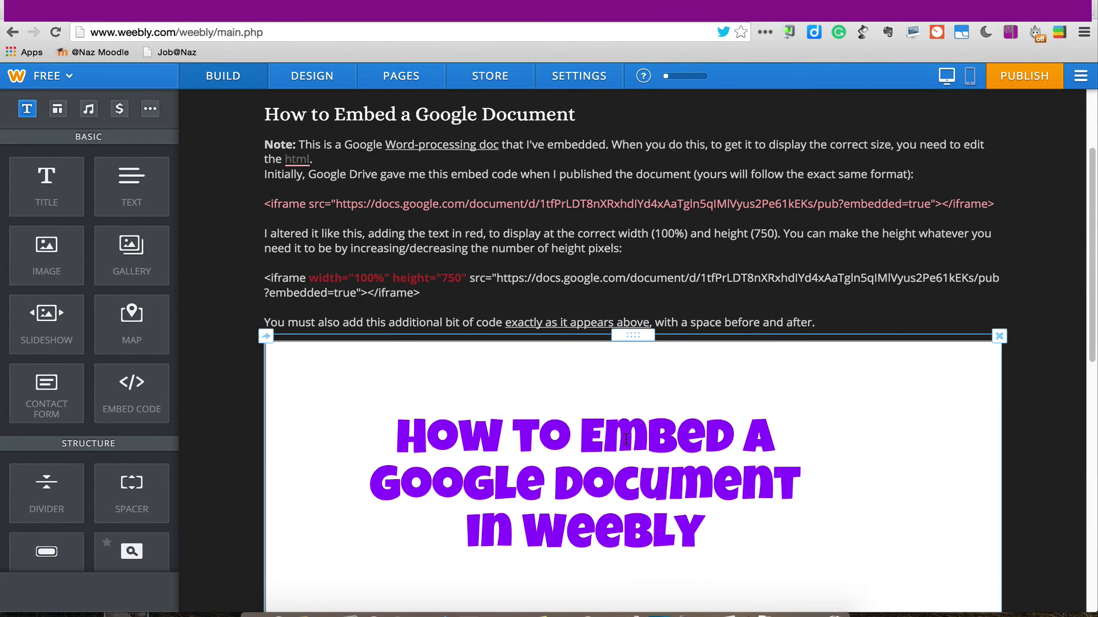
pyautogui.scroll(-5, 627, 443)
pyautogui.scroll(2, 627, 438)
pyautogui.scroll(3, 627, 438)
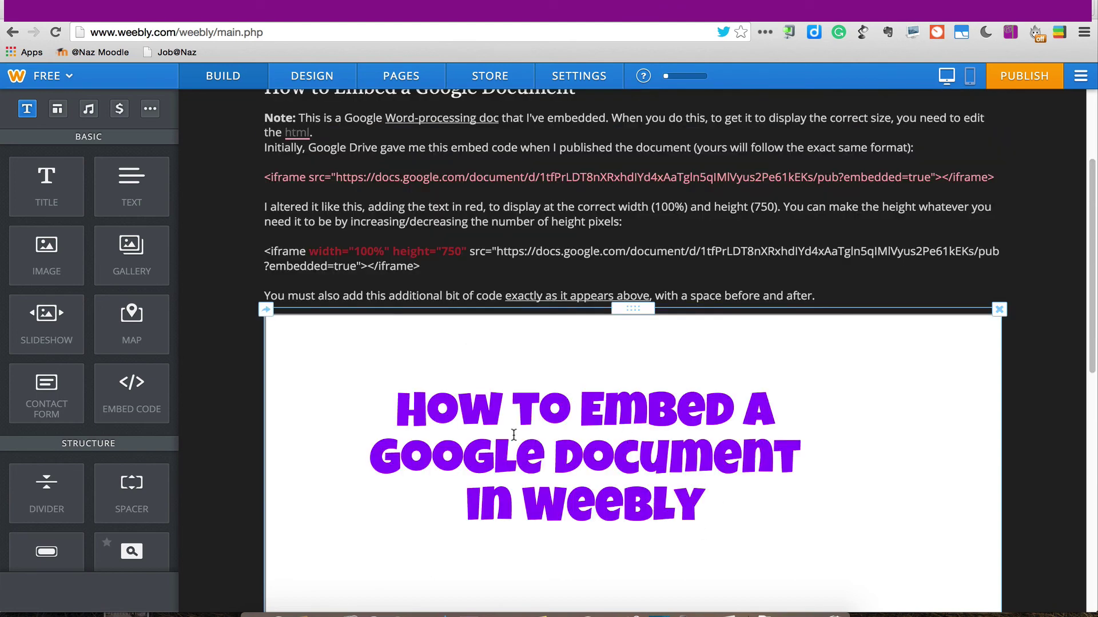
pyautogui.scroll(3, 475, 477)
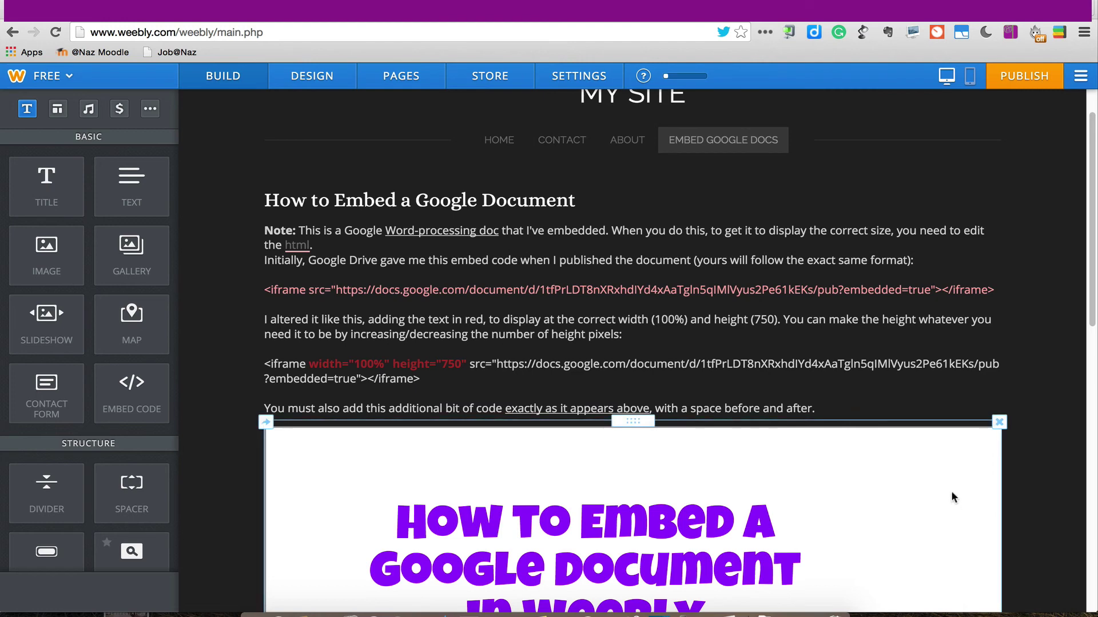
# - Change the embed's iframe height from 750 to 400 by replacing '75' with '40'
pyautogui.click(885, 427)
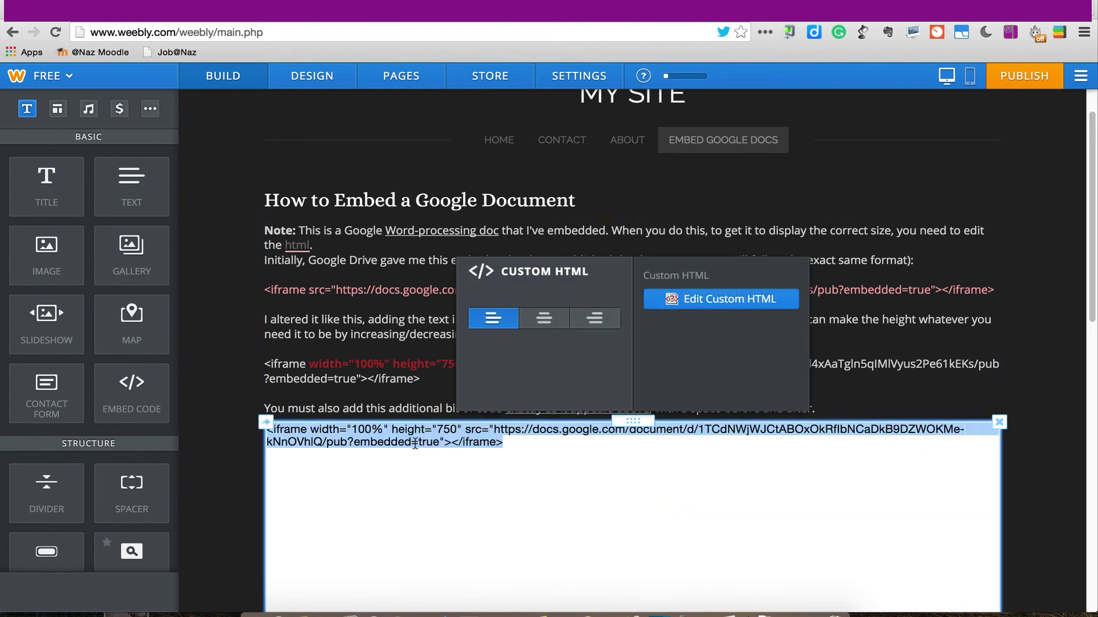
pyautogui.click(444, 429)
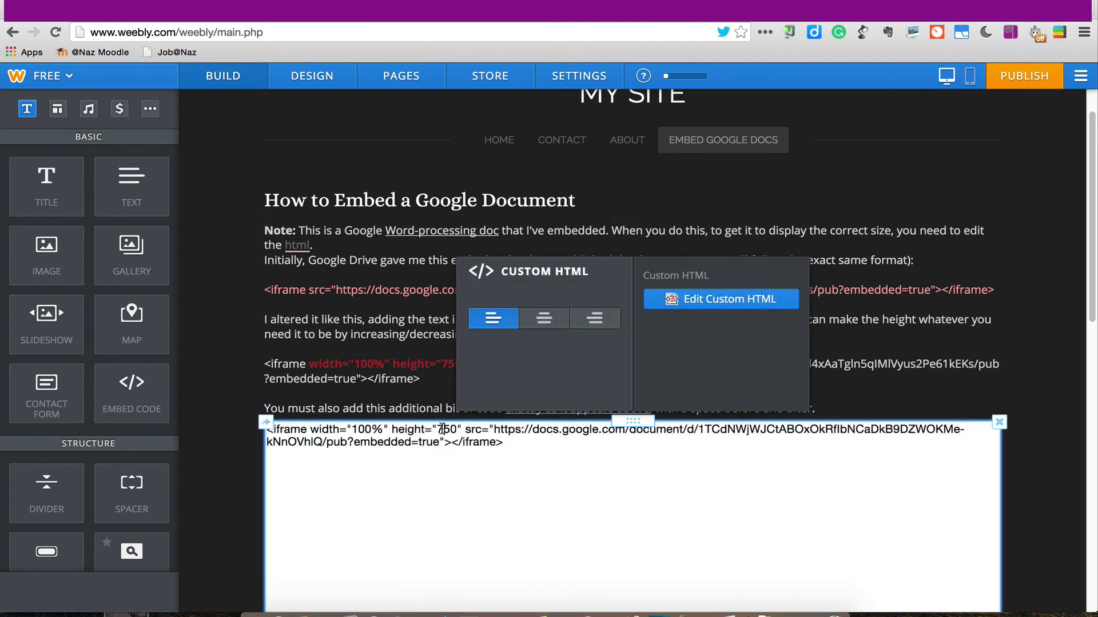
pyautogui.moveTo(451, 429); pyautogui.dragTo(439, 429)
pyautogui.write('40')
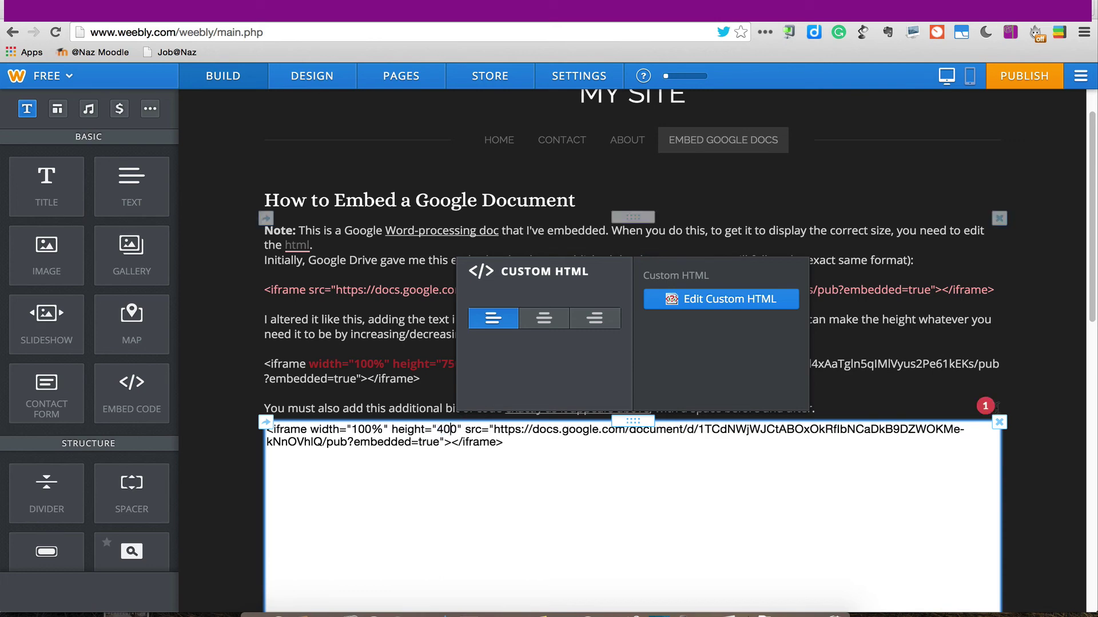
pyautogui.click(1052, 452)
pyautogui.scroll(-5, 1009, 513)
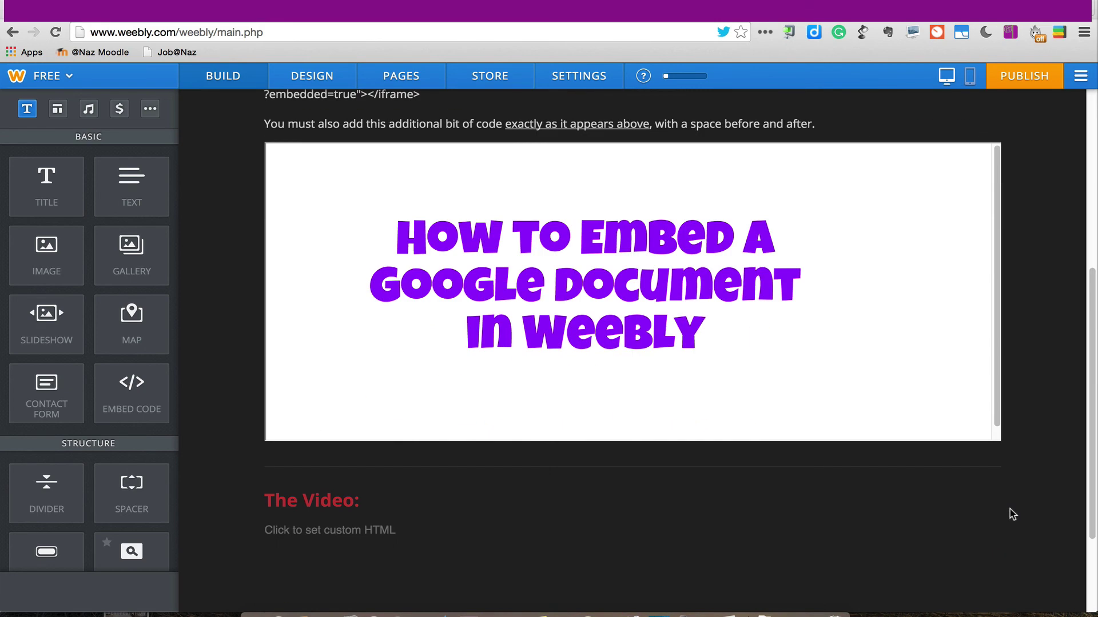
pyautogui.scroll(2, 1003, 507)
pyautogui.scroll(-2, 661, 389)
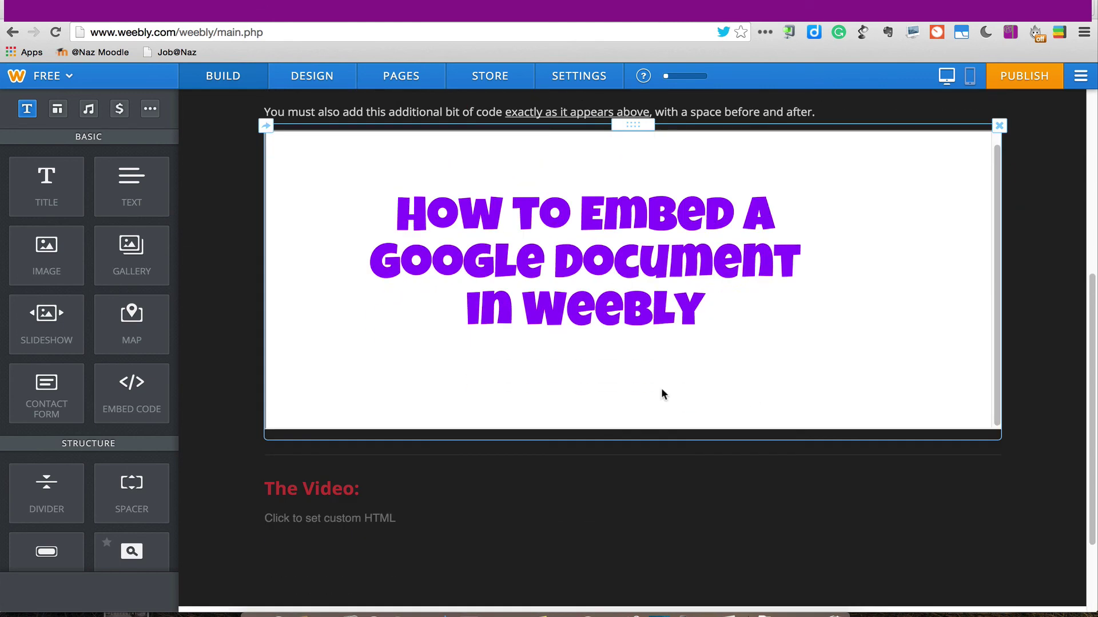
pyautogui.scroll(3, 662, 391)
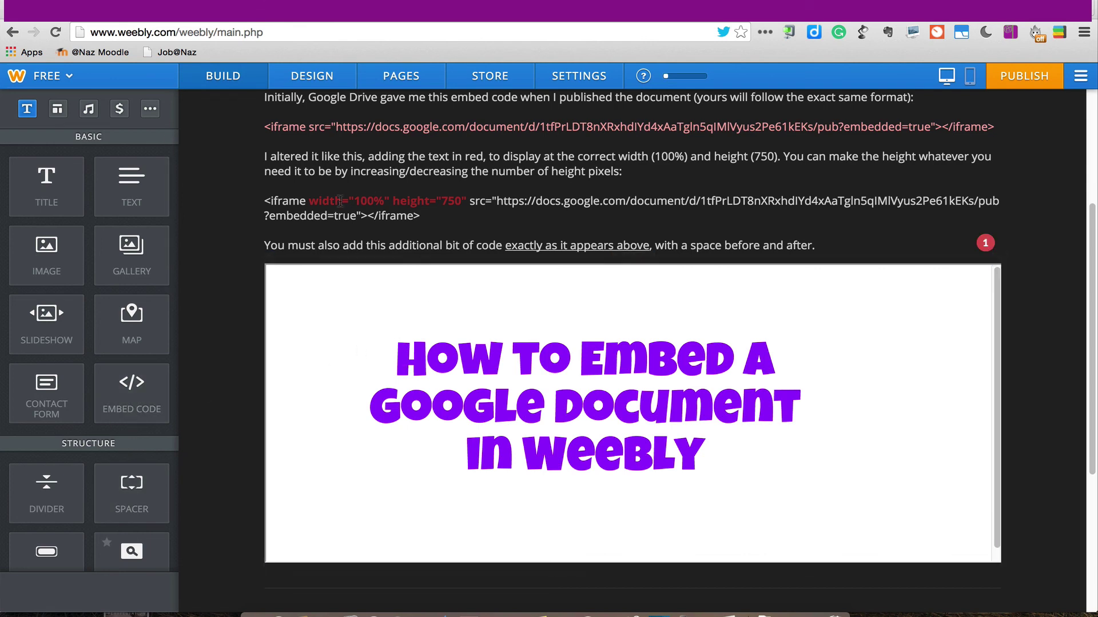
# - Select the red width and height attributes on the instructions' sample iframe line
pyautogui.moveTo(311, 199); pyautogui.dragTo(471, 195)
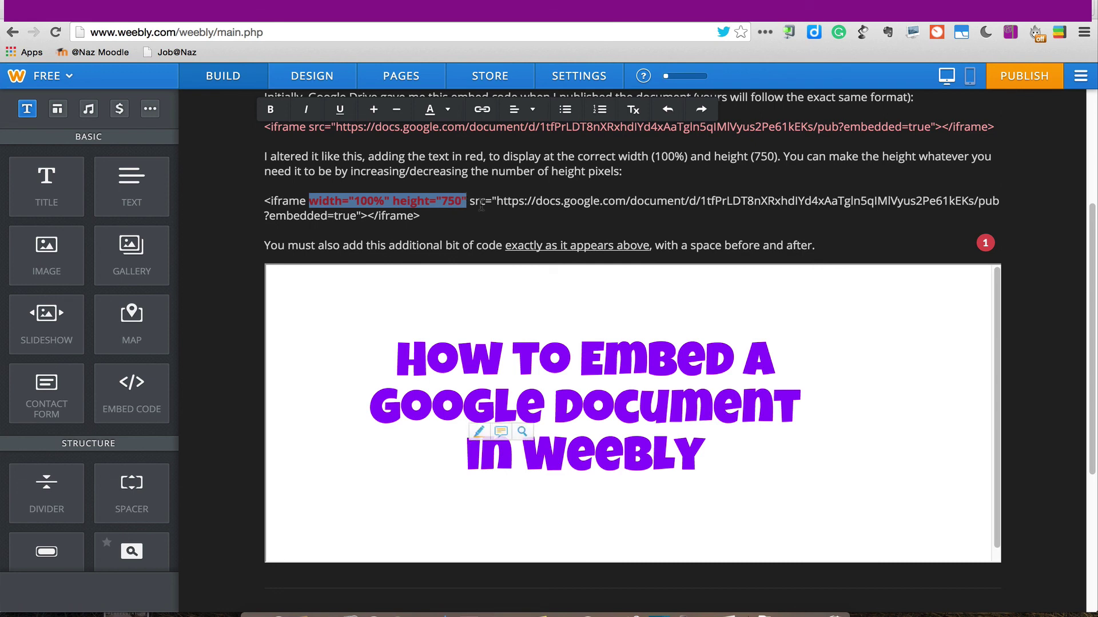